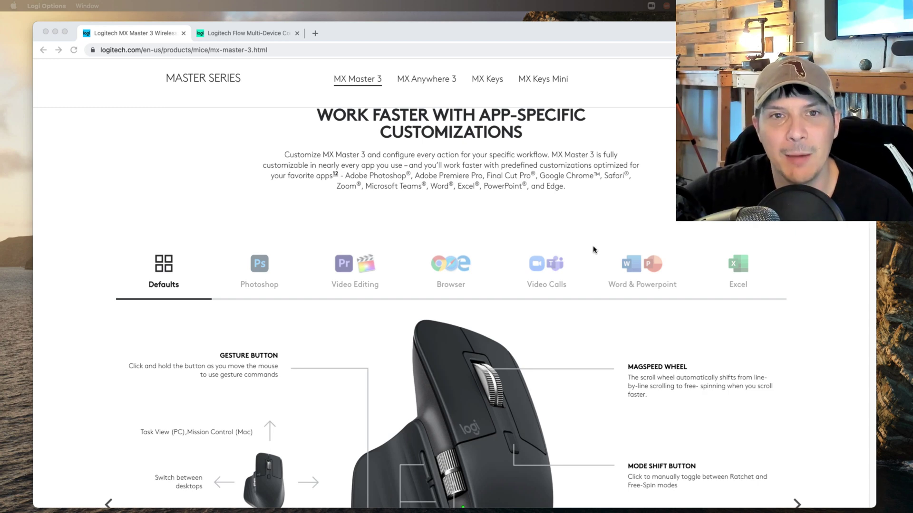
# Scroll the MX Master 3 page down to the Defaults gesture and thumb wheel diagram
pyautogui.scroll(-1, 583, 259)
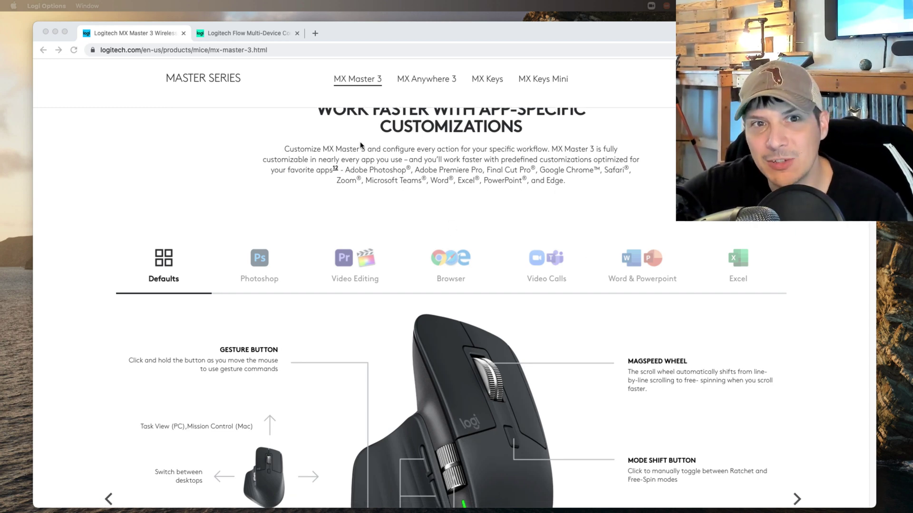
pyautogui.scroll(-5, 372, 176)
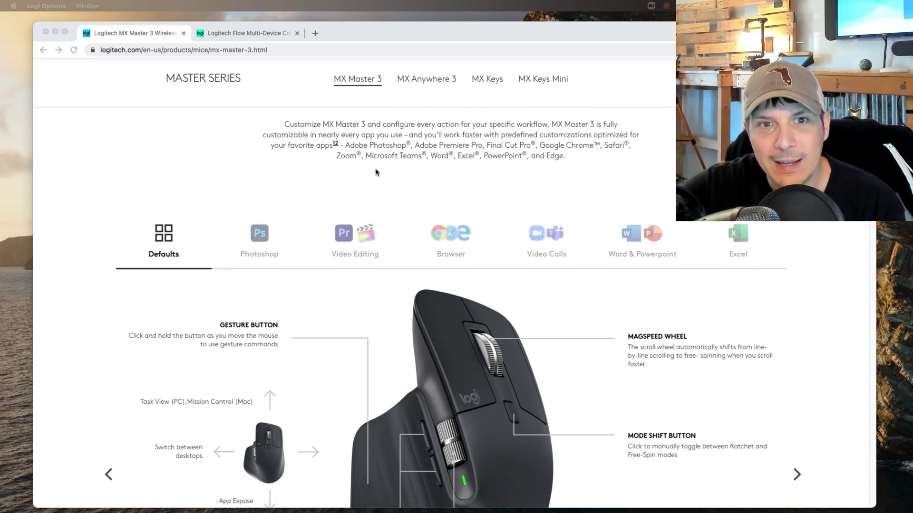
pyautogui.scroll(-1, 376, 176)
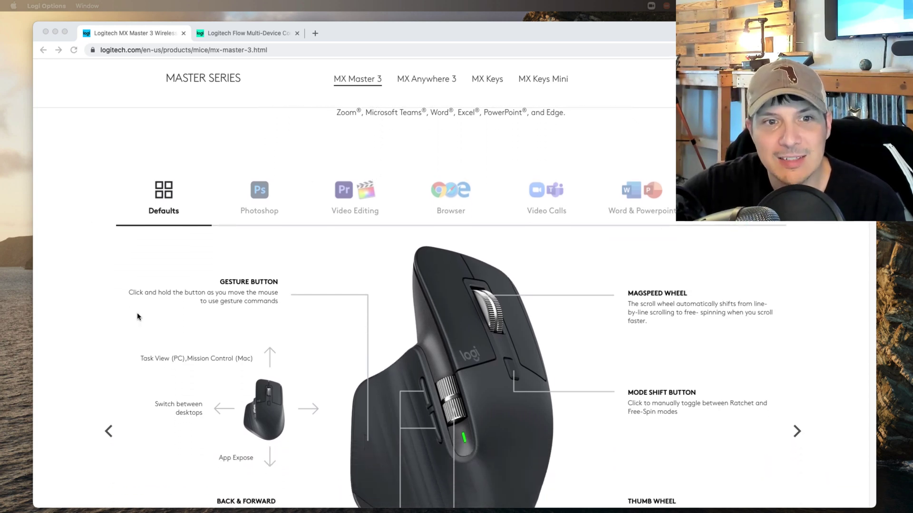
pyautogui.scroll(-3, 387, 341)
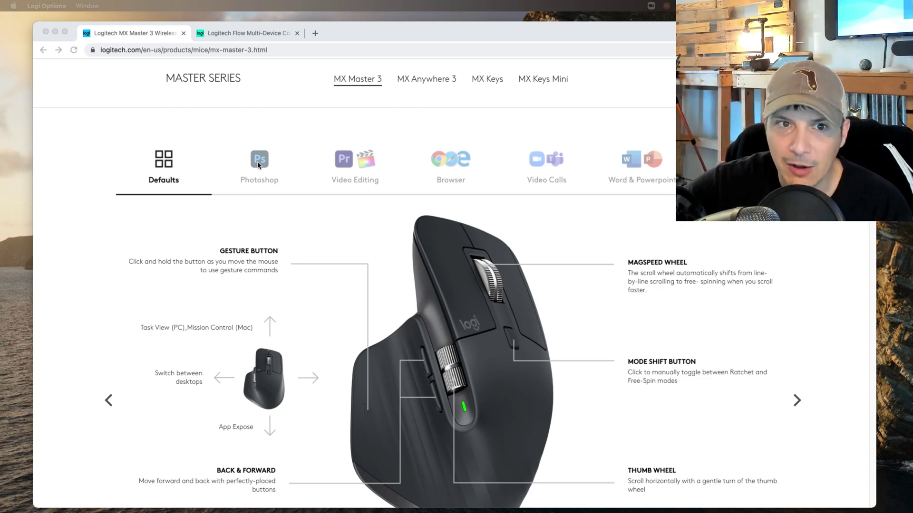
# Compare the Photoshop, Video Editing, Browser, Video Calls and Word & Powerpoint button presets
pyautogui.click(260, 165)
pyautogui.click(272, 165)
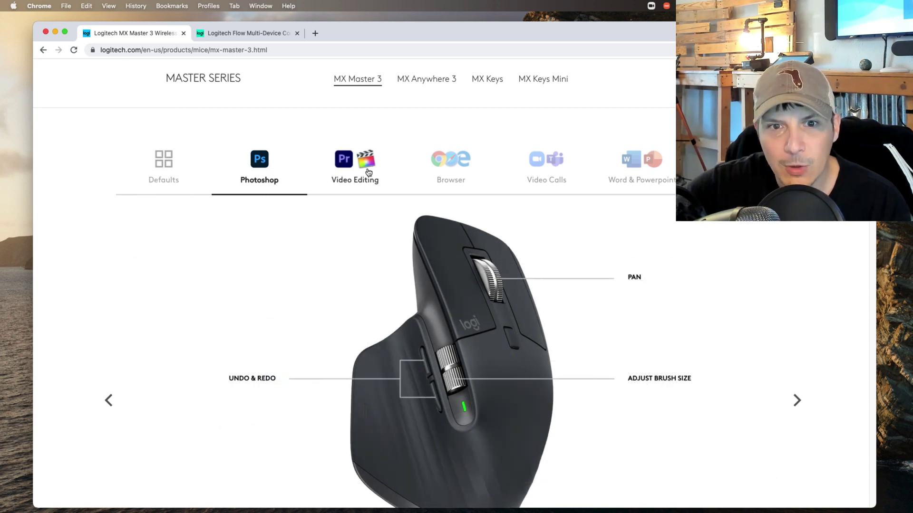
pyautogui.click(367, 172)
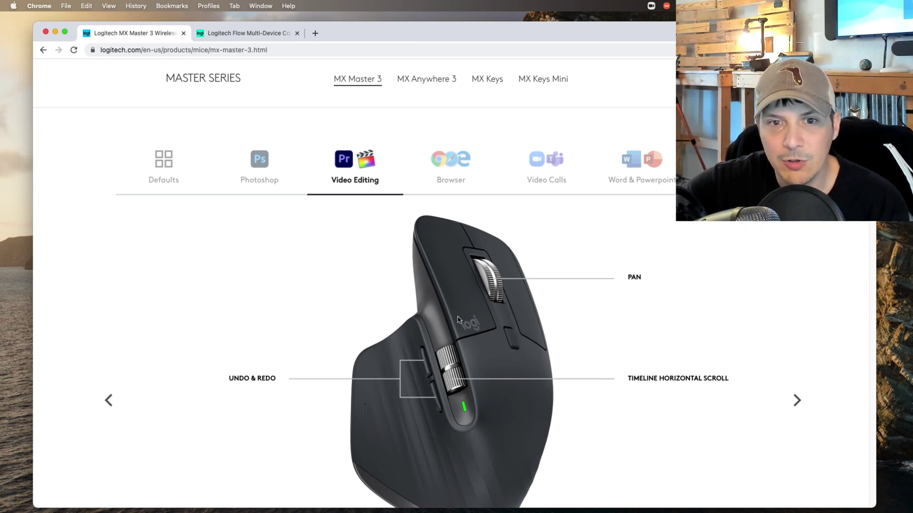
pyautogui.click(452, 171)
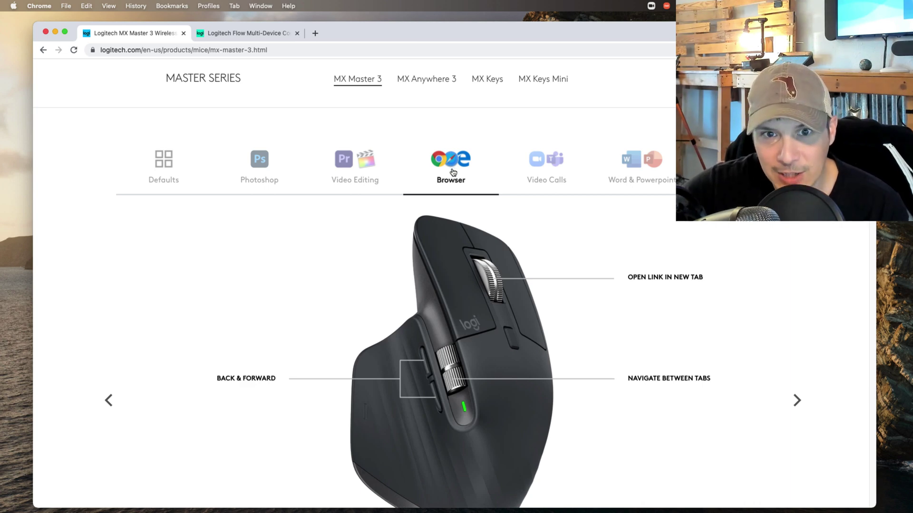
pyautogui.click(546, 158)
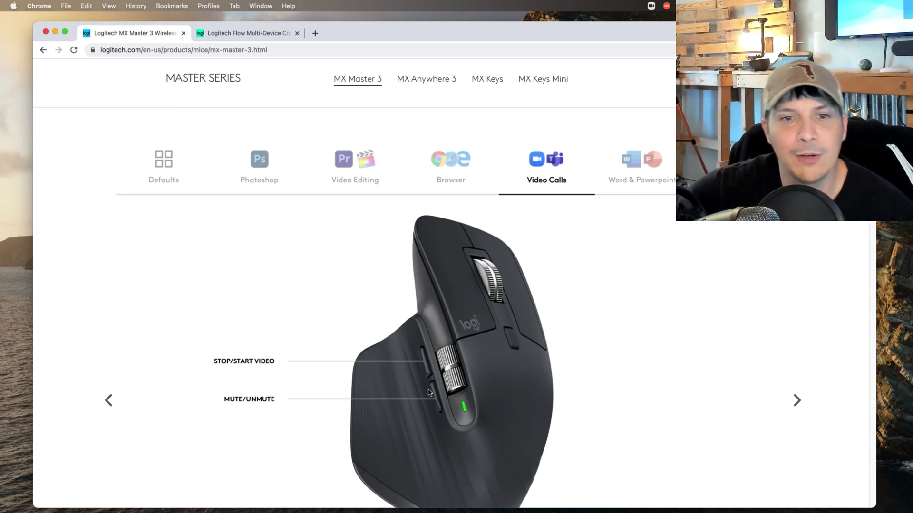
pyautogui.click(648, 167)
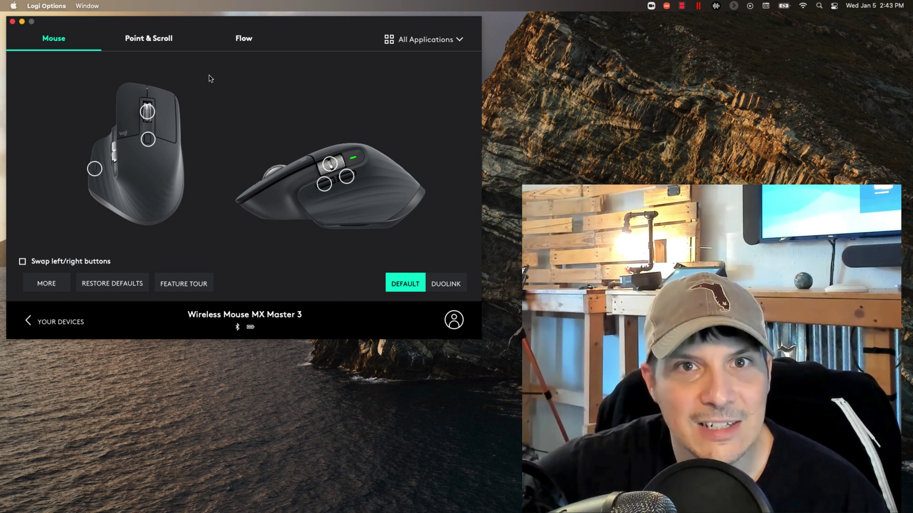
pyautogui.click(41, 325)
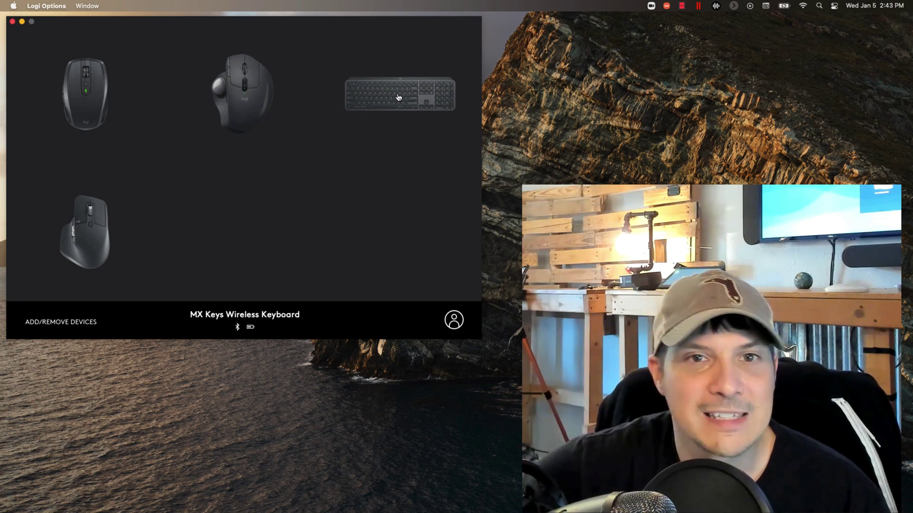
pyautogui.click(91, 236)
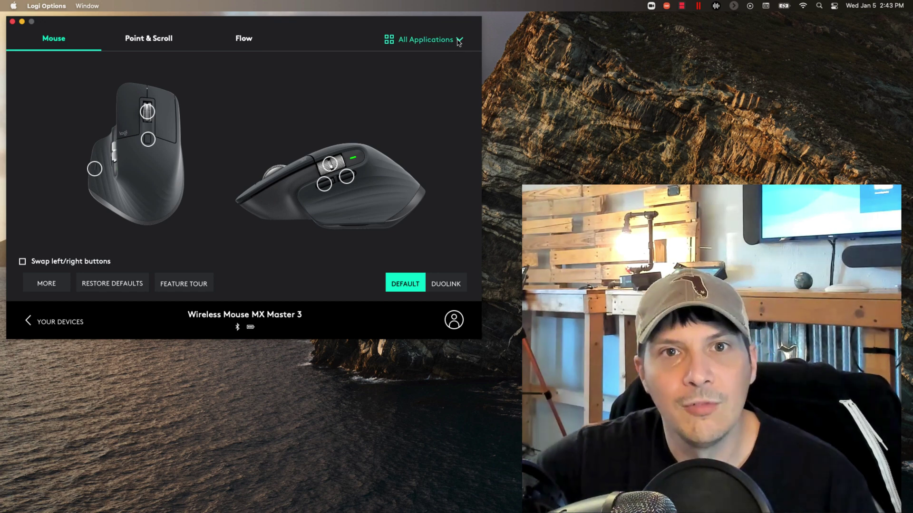
# Switch the MX Master 3 profile from All Applications to Microsoft Teams
pyautogui.click(459, 42)
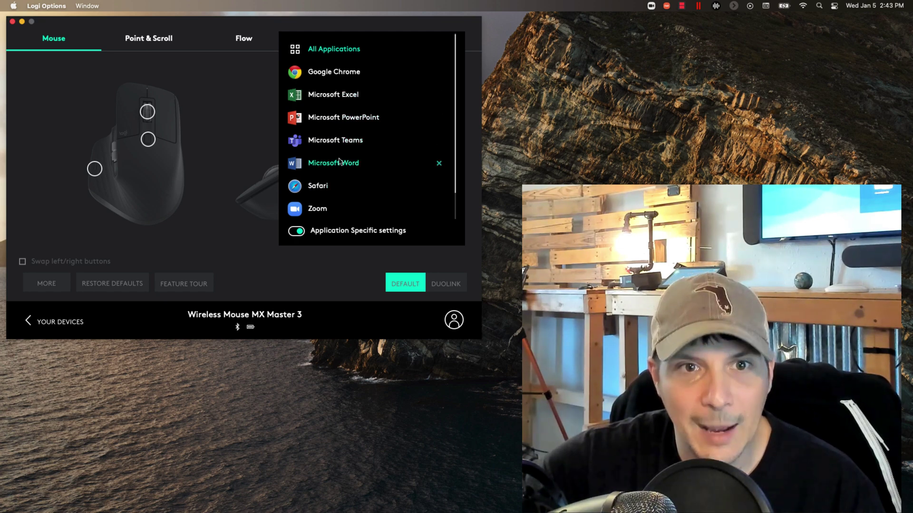
pyautogui.scroll(-1, 343, 188)
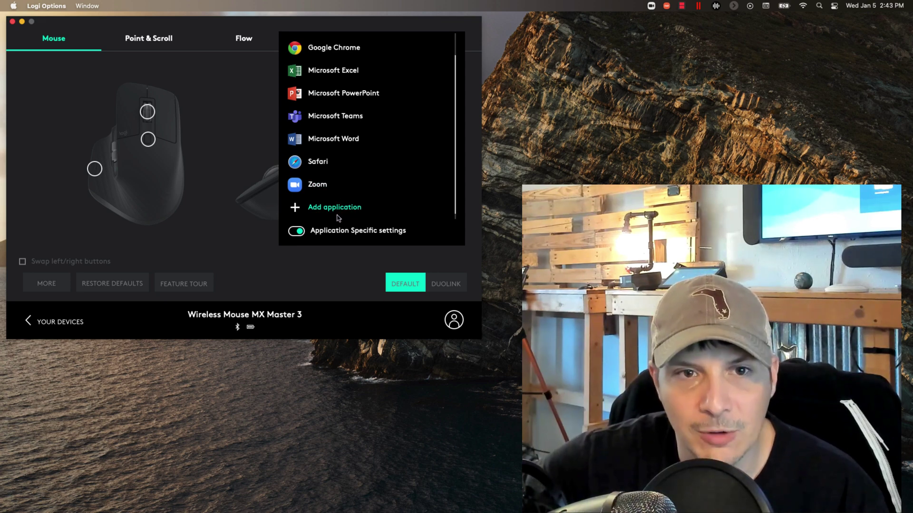
pyautogui.scroll(1, 356, 205)
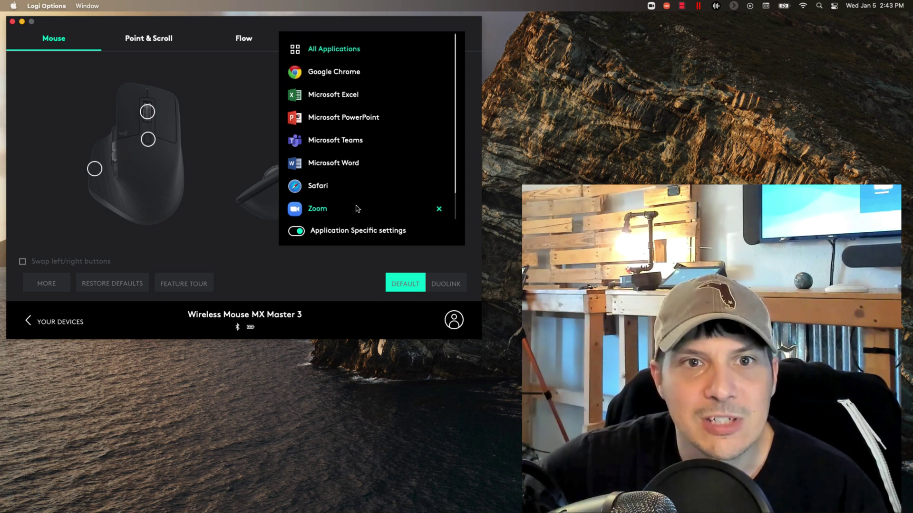
pyautogui.click(353, 142)
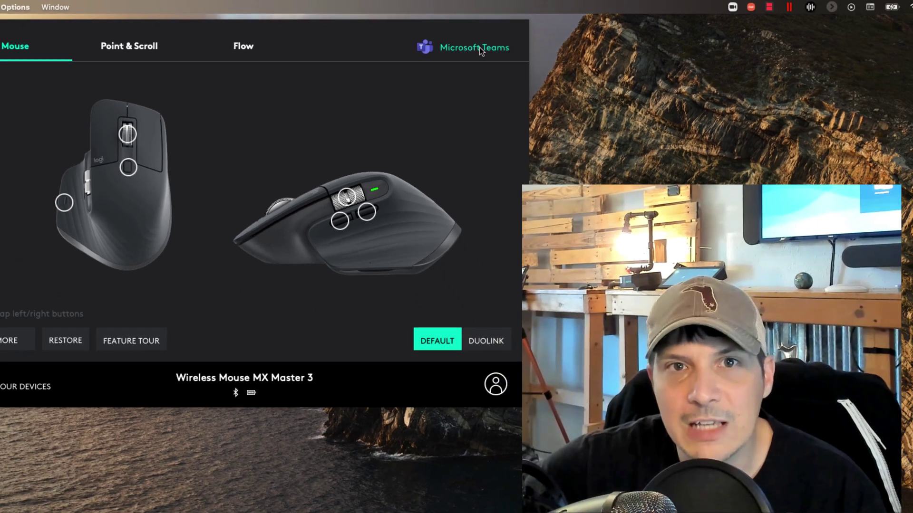
# Return to All Applications and review the Forward button's available actions
pyautogui.click(508, 57)
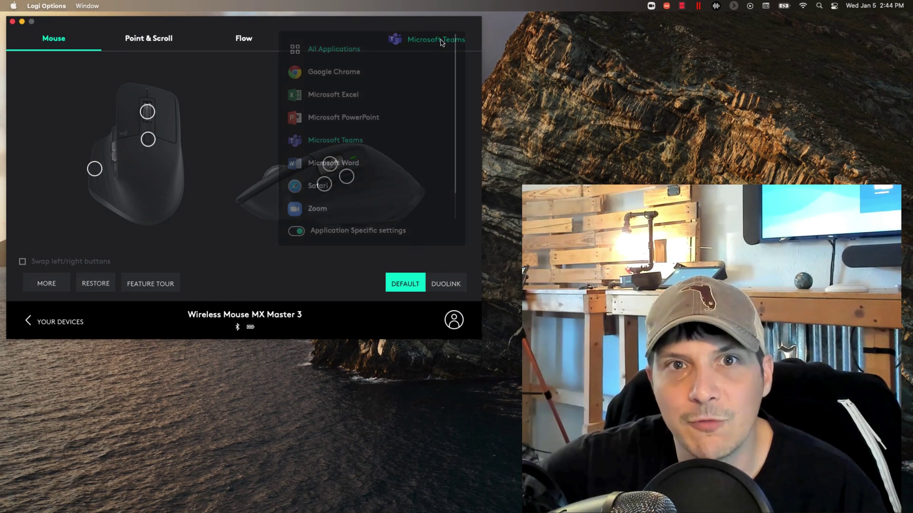
pyautogui.click(336, 51)
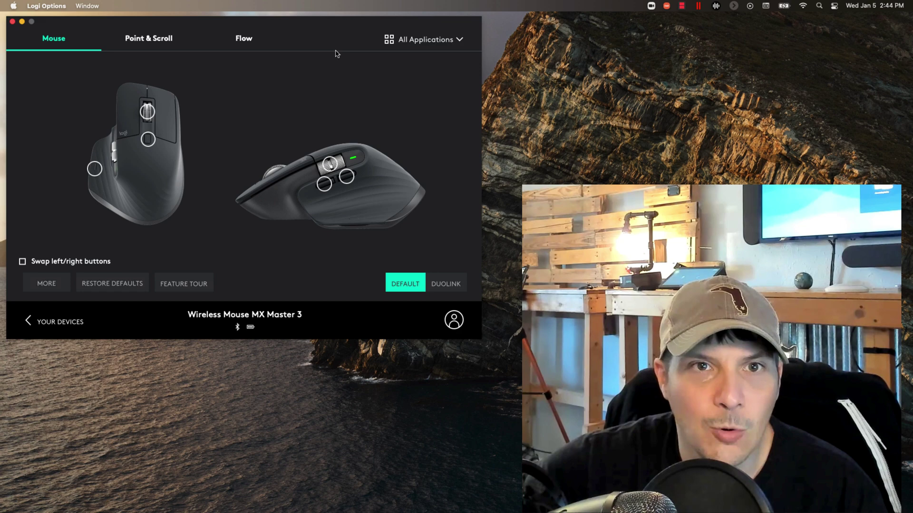
pyautogui.click(325, 188)
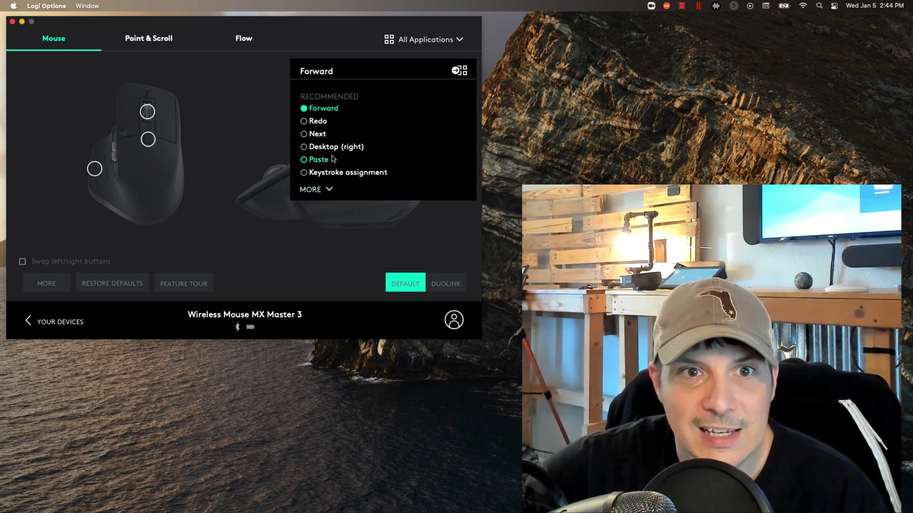
pyautogui.click(287, 233)
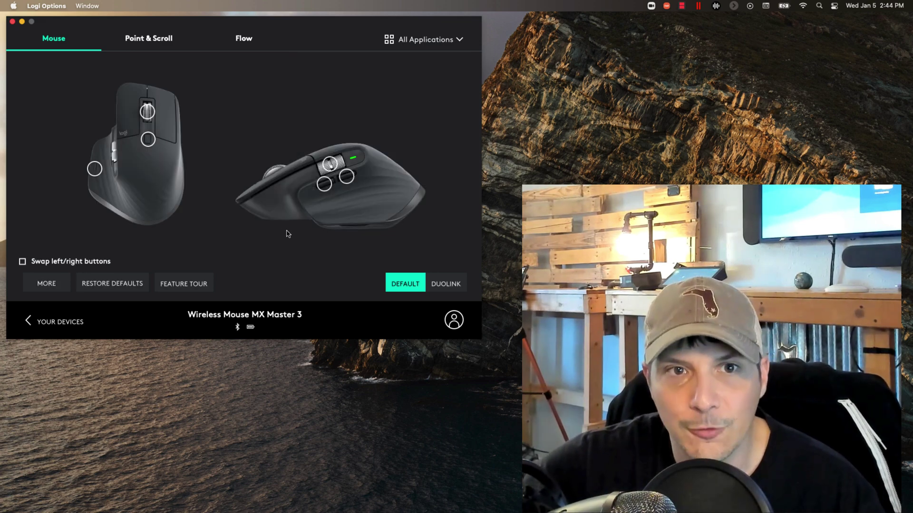
# Switch back to the Microsoft Teams profile and check the thumb button's Start/stop Video action
pyautogui.click(455, 41)
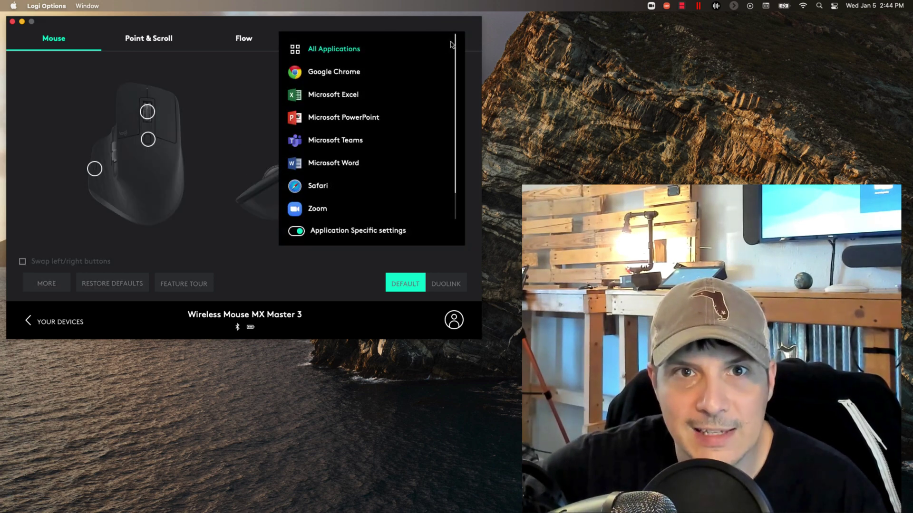
pyautogui.click(438, 141)
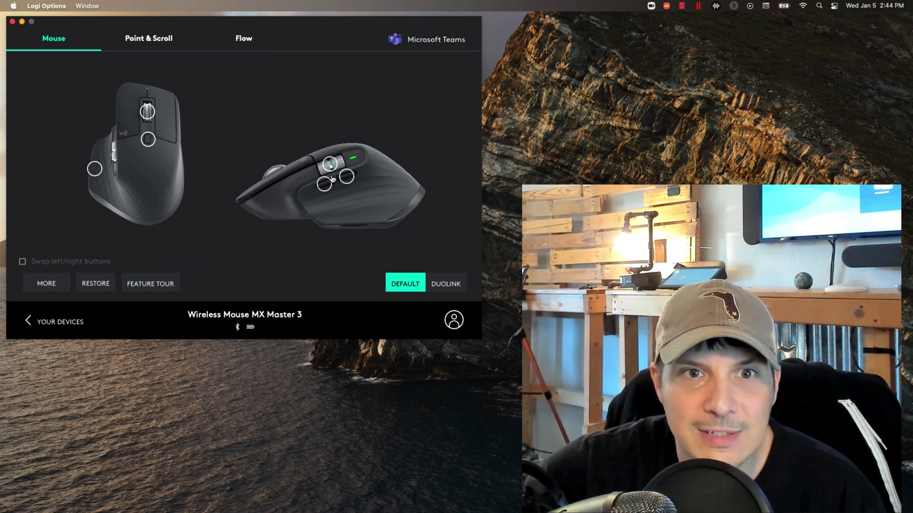
pyautogui.click(323, 189)
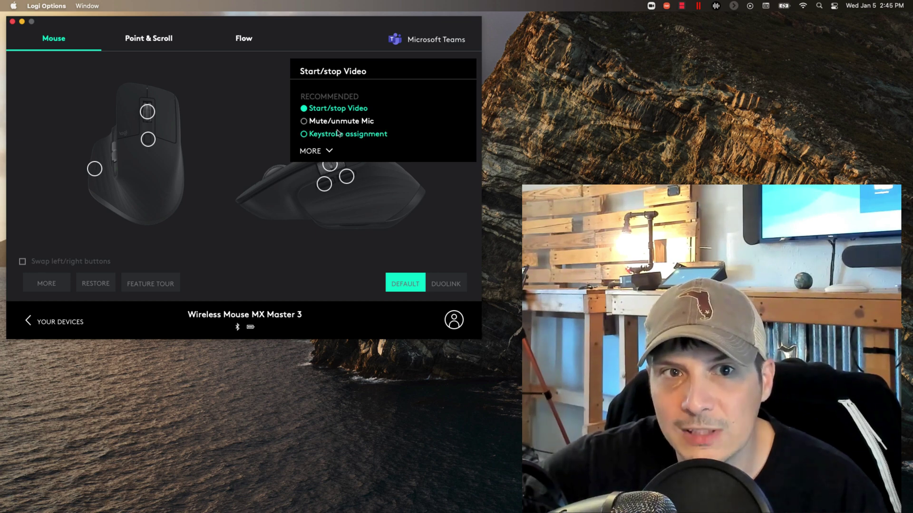
pyautogui.click(330, 157)
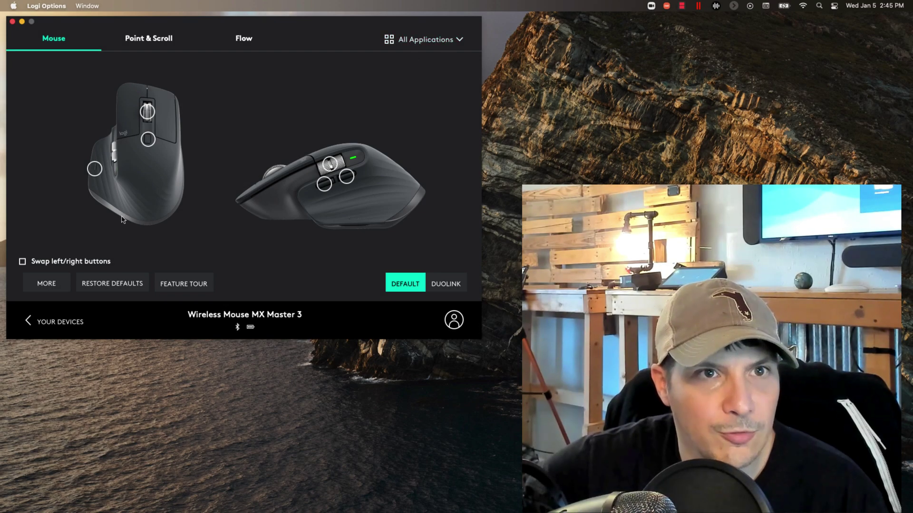
# Open the Point & Scroll settings and check Scroll direction, leaving it on Standard
pyautogui.click(145, 40)
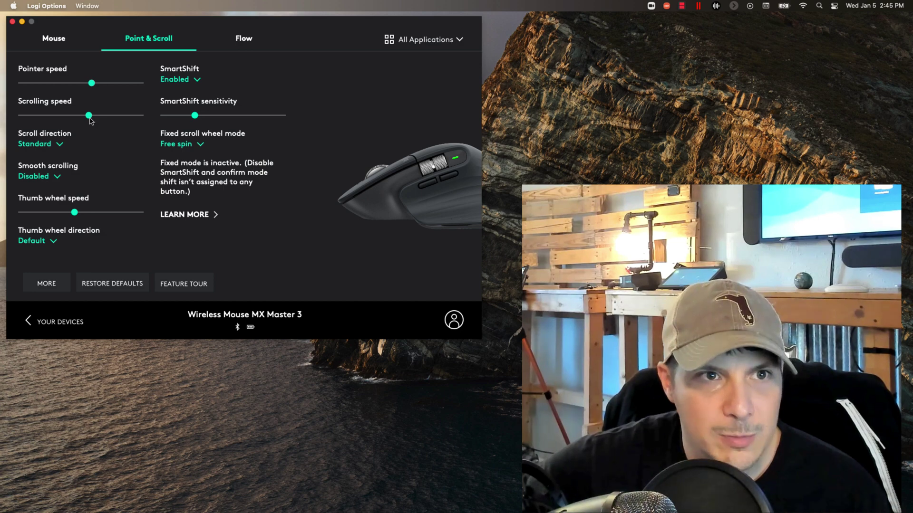
pyautogui.click(59, 145)
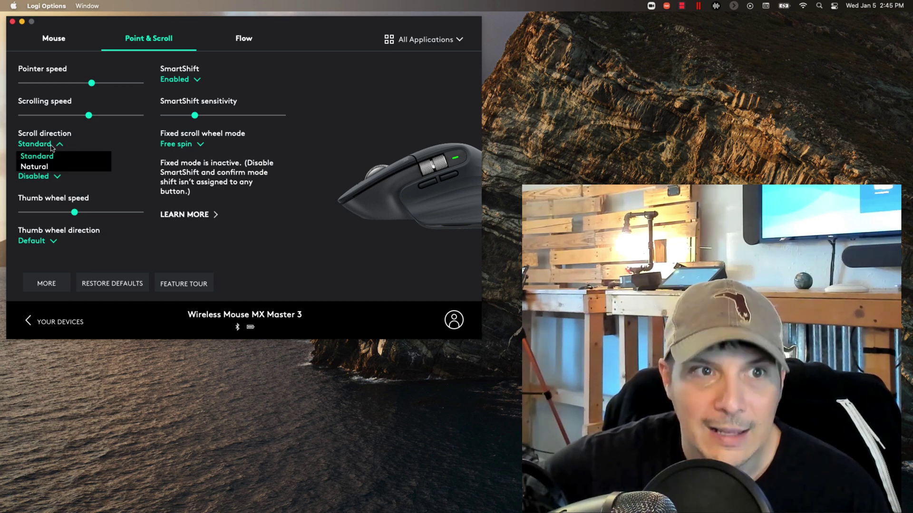
pyautogui.click(137, 124)
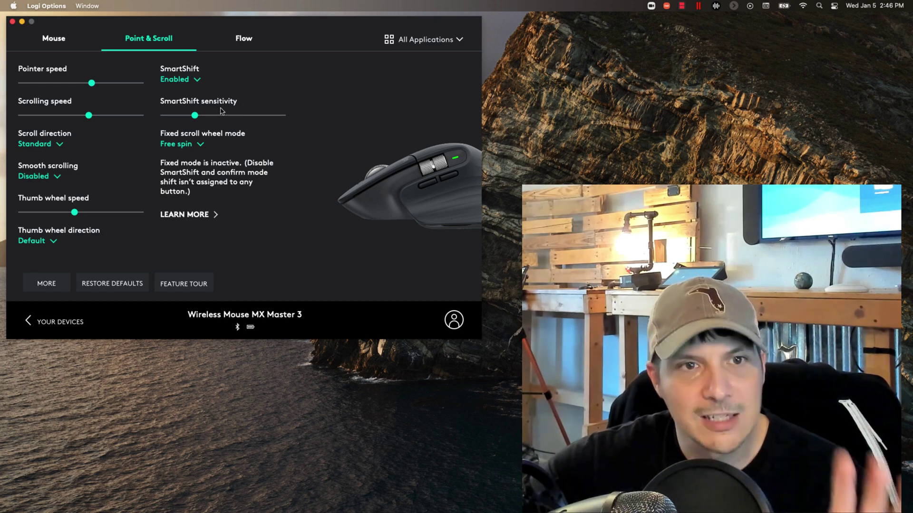
# Open the Flow settings page
pyautogui.click(251, 41)
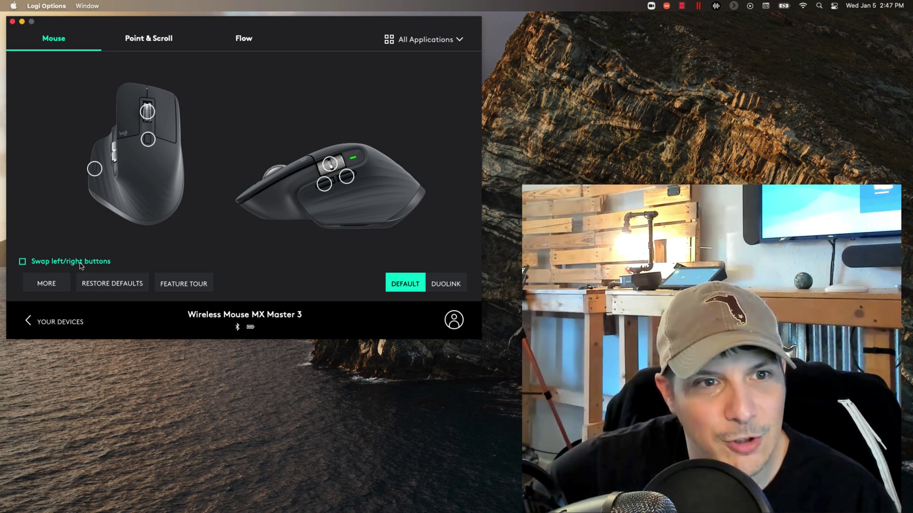
# Run the feature tour through Mode Shift, Gesture, Thumb Wheel and App Specific slides to Pre-defined Settings
pyautogui.click(193, 284)
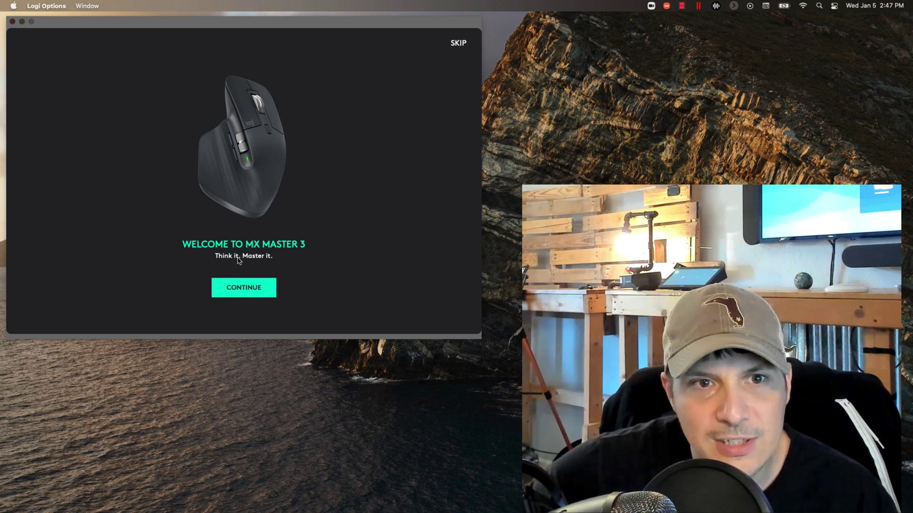
pyautogui.click(246, 289)
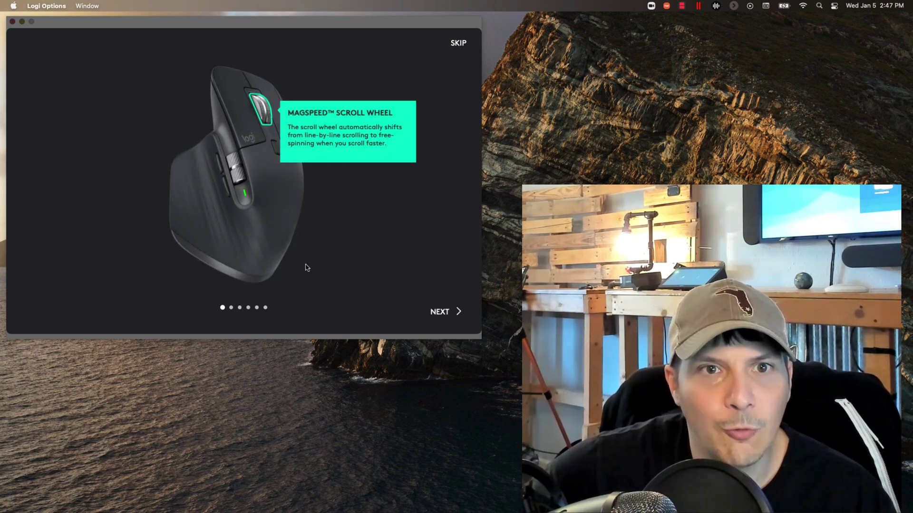
pyautogui.click(445, 316)
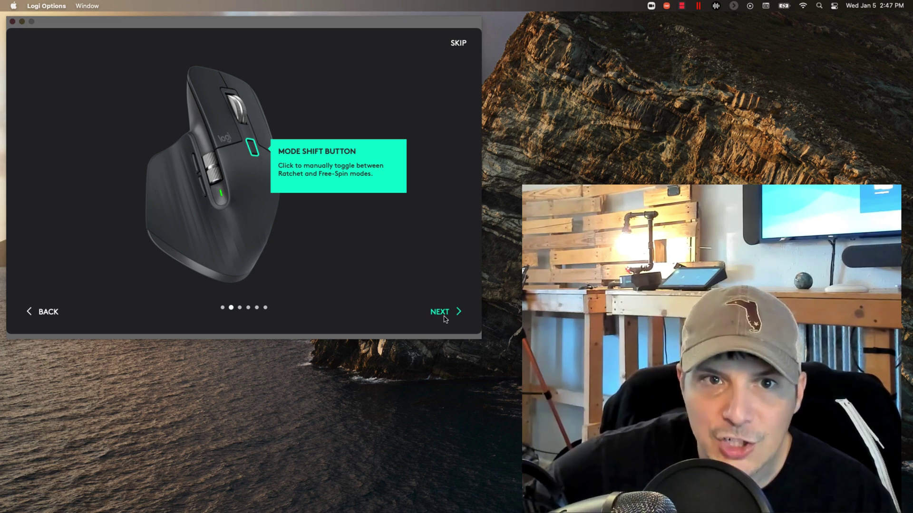
pyautogui.click(444, 312)
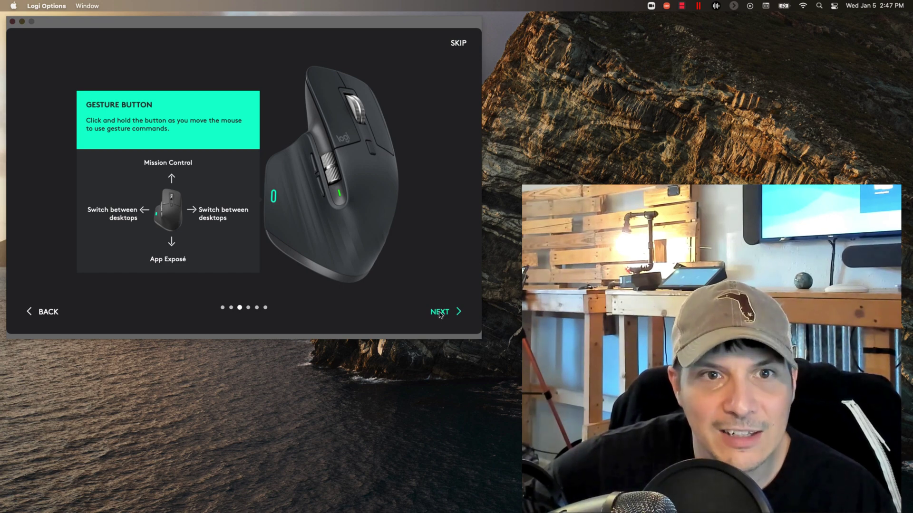
pyautogui.click(442, 311)
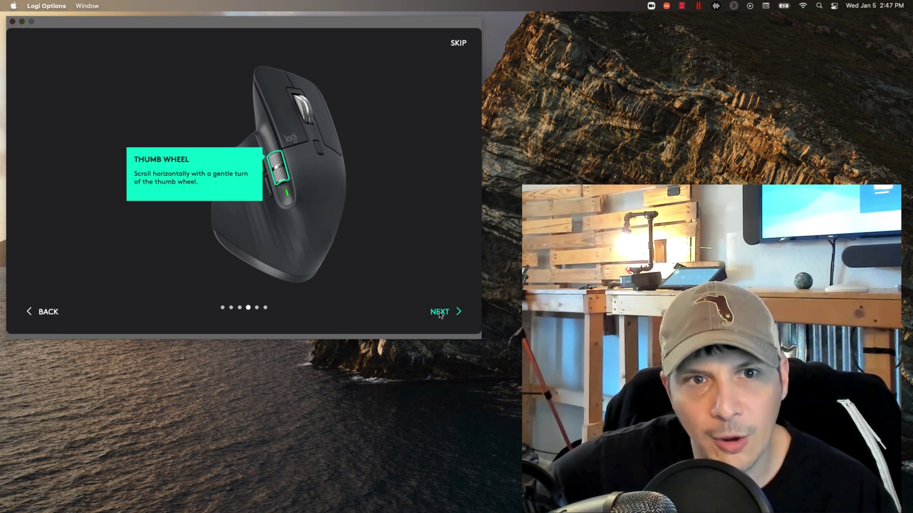
pyautogui.click(440, 313)
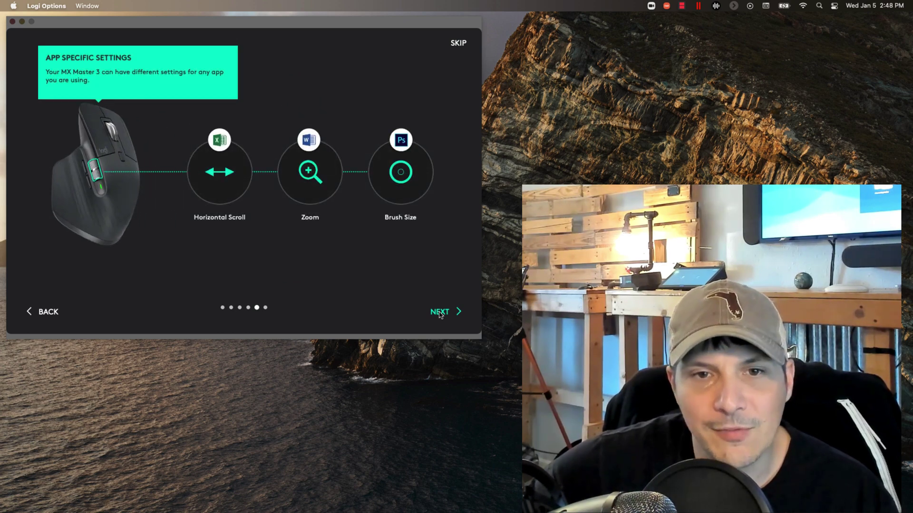
pyautogui.click(440, 314)
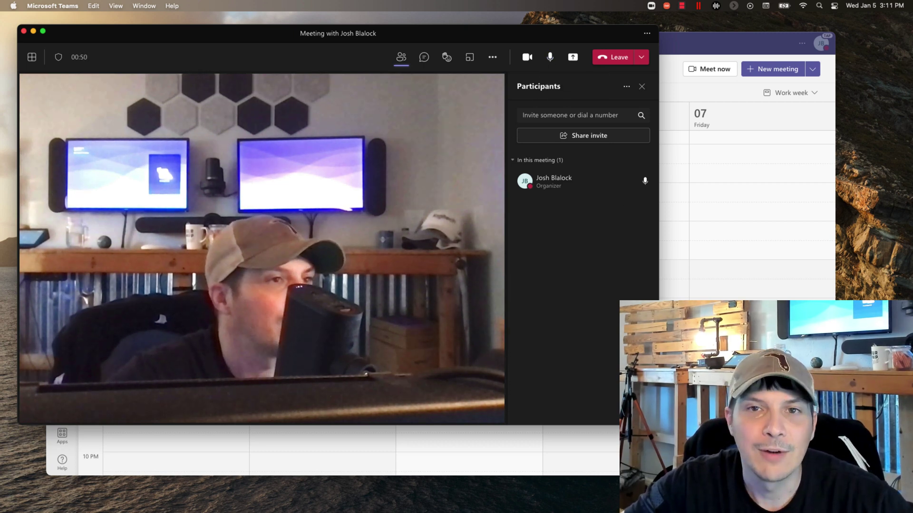
# Turn the meeting camera off and back on with Super+Shift+O
pyautogui.press('super+shift+o')
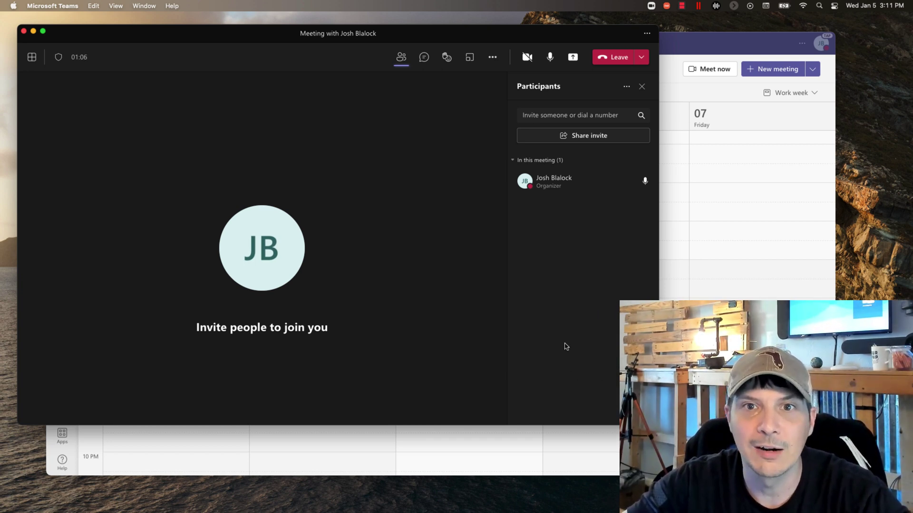
pyautogui.press('super+shift+o')
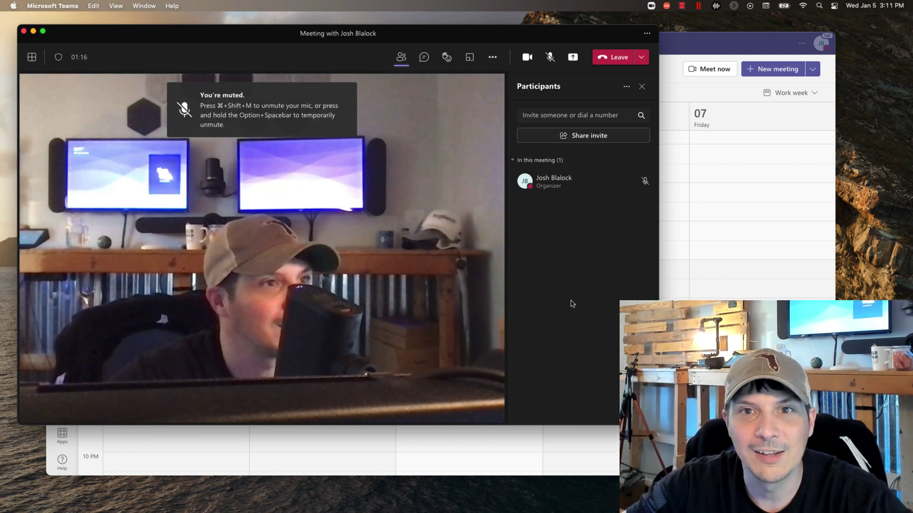
# Unmute the meeting microphone with Super+Shift+M
pyautogui.press('super+shift+m')
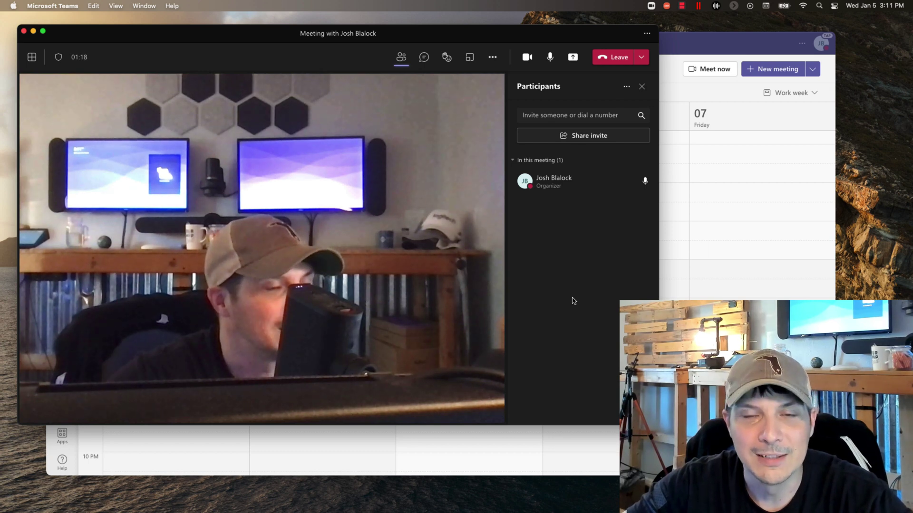